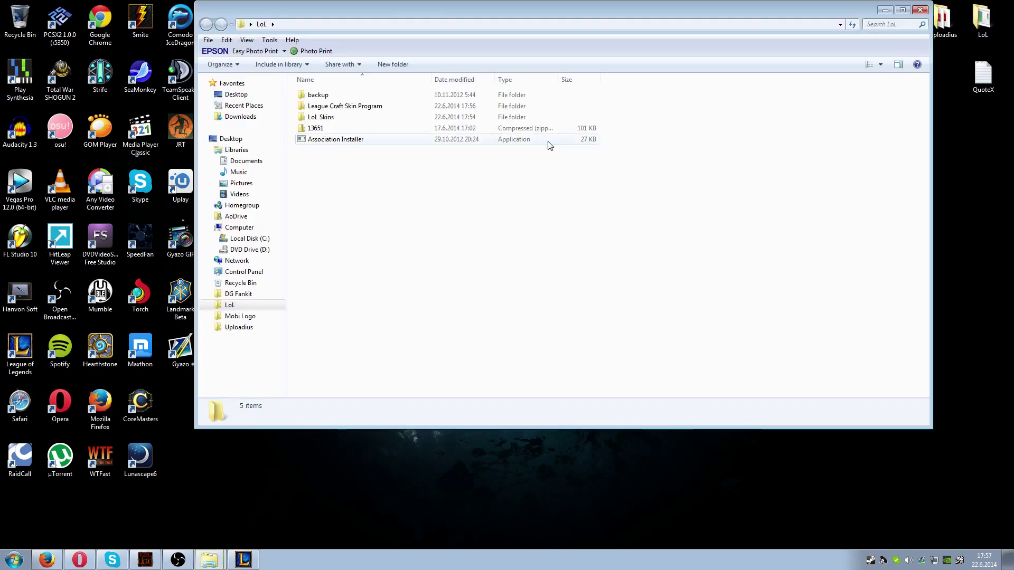
- Open the League Craft Skin Program folder and scroll through its 64 items
double_click(448, 106)
scroll(505, 180, down, 9)
scroll(505, 180, down, 4)
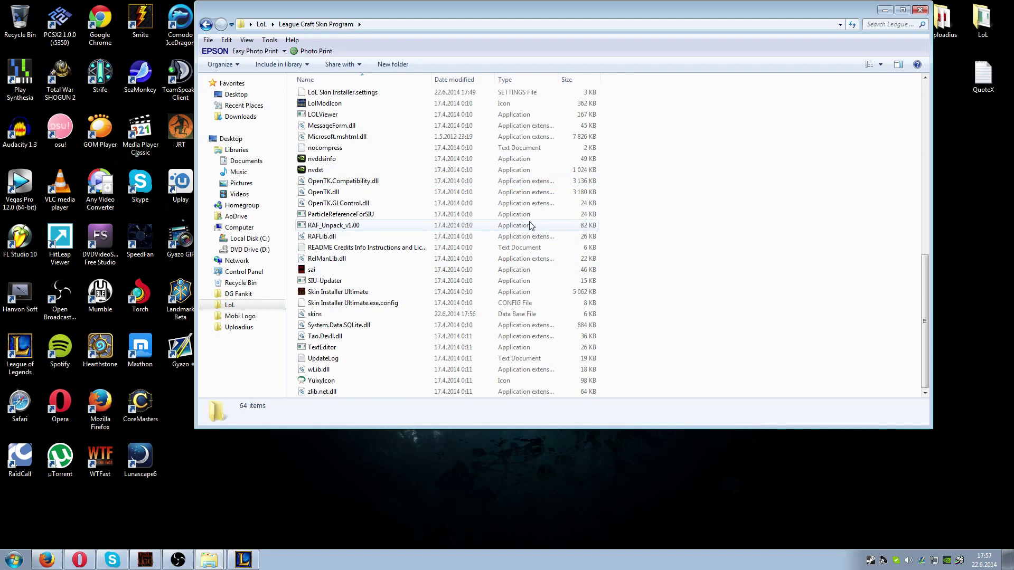
scroll(534, 228, up, 12)
scroll(538, 233, down, 3)
scroll(526, 227, up, 3)
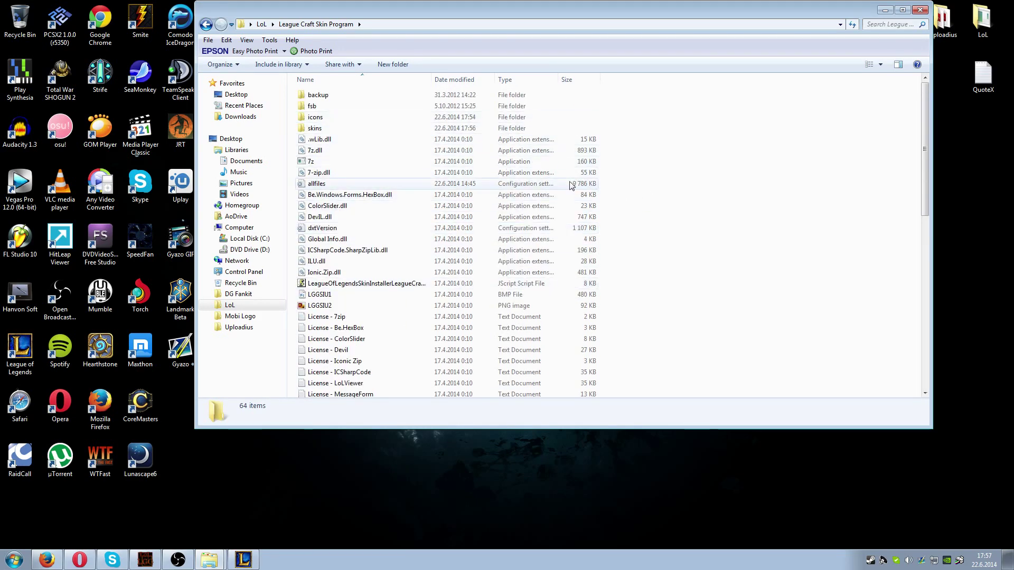
scroll(571, 185, down, 12)
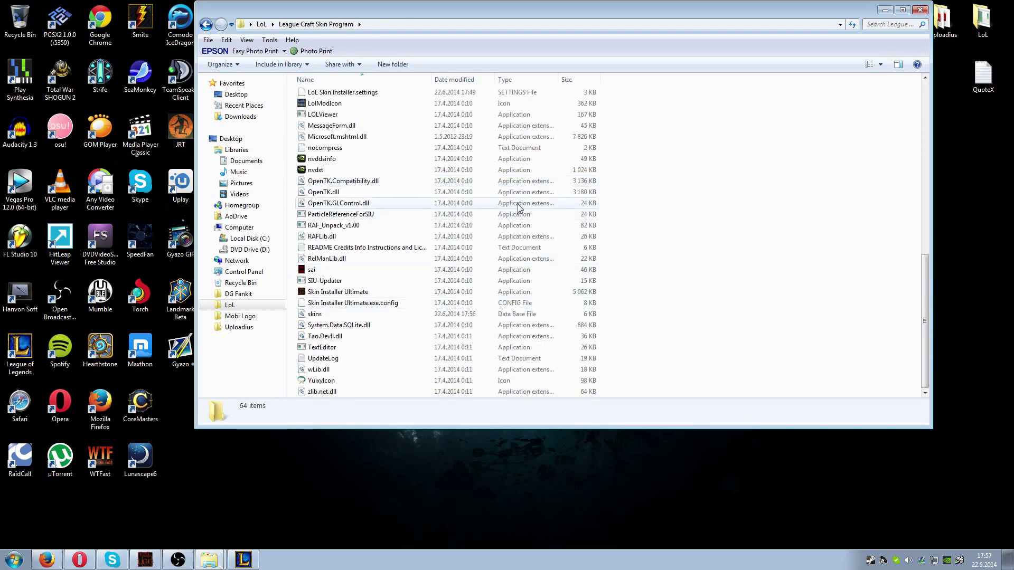
- Launch Skin Installer Ultimate, move its window left and enlarge it
double_click(494, 294)
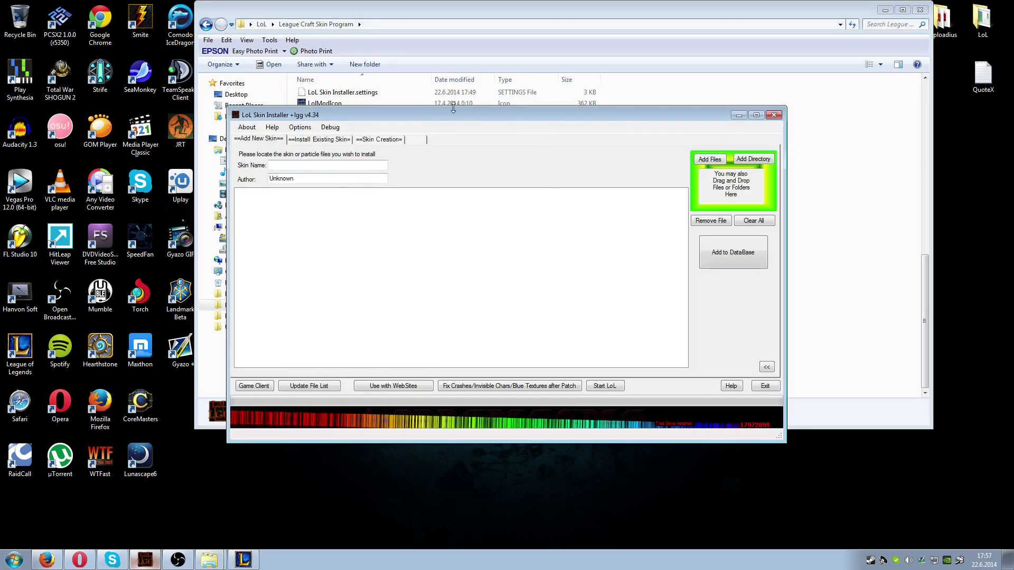
drag(429, 119, 211, 121)
drag(561, 449, 681, 504)
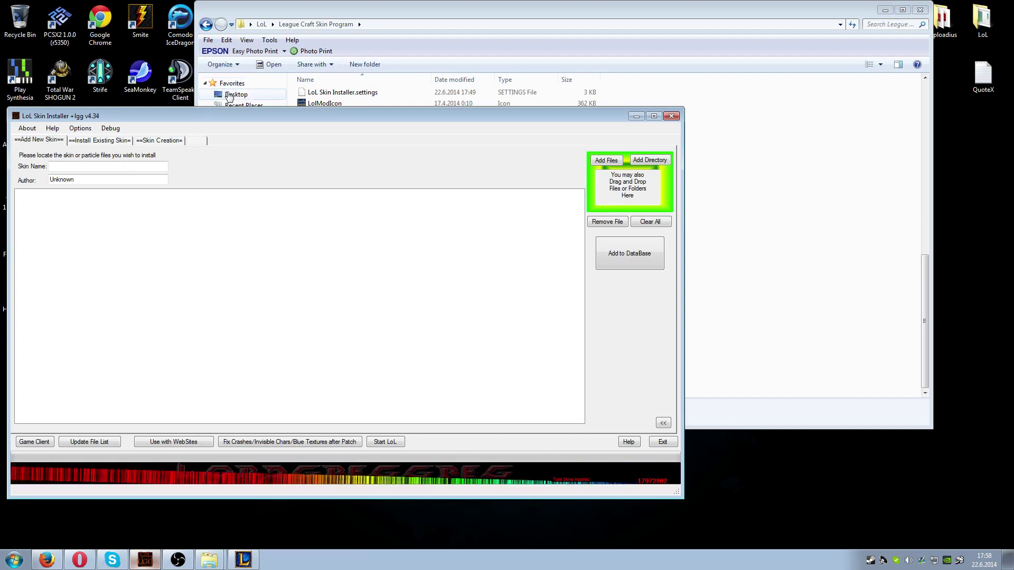
- Browse the existing-skins list and skin creation panel, then return to Add New Skin
click(119, 141)
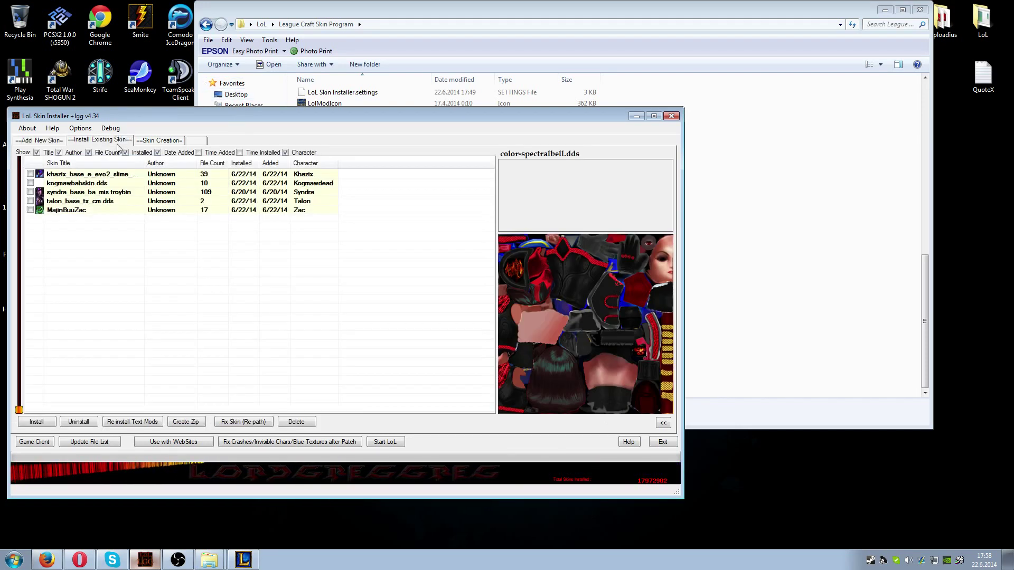
click(169, 141)
click(124, 143)
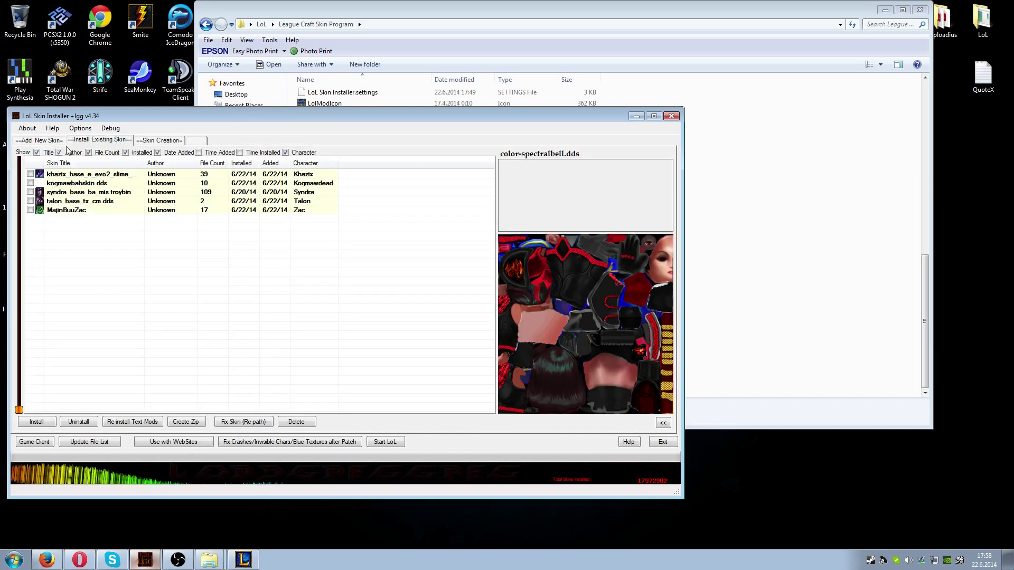
click(39, 141)
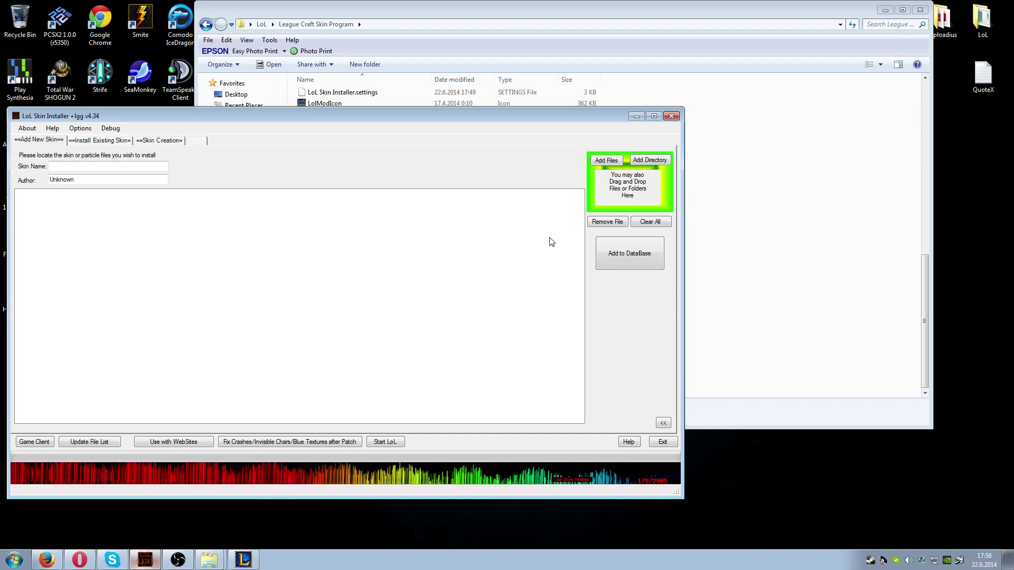
- Load the Red Dragon Lux archive from the LoL Skins folder as the new skin's files
click(604, 161)
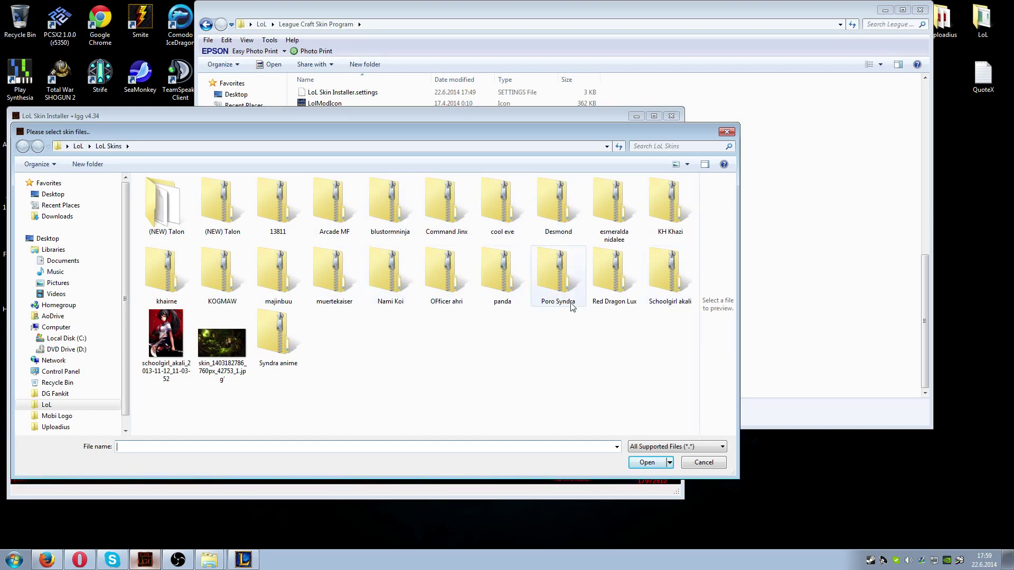
click(616, 270)
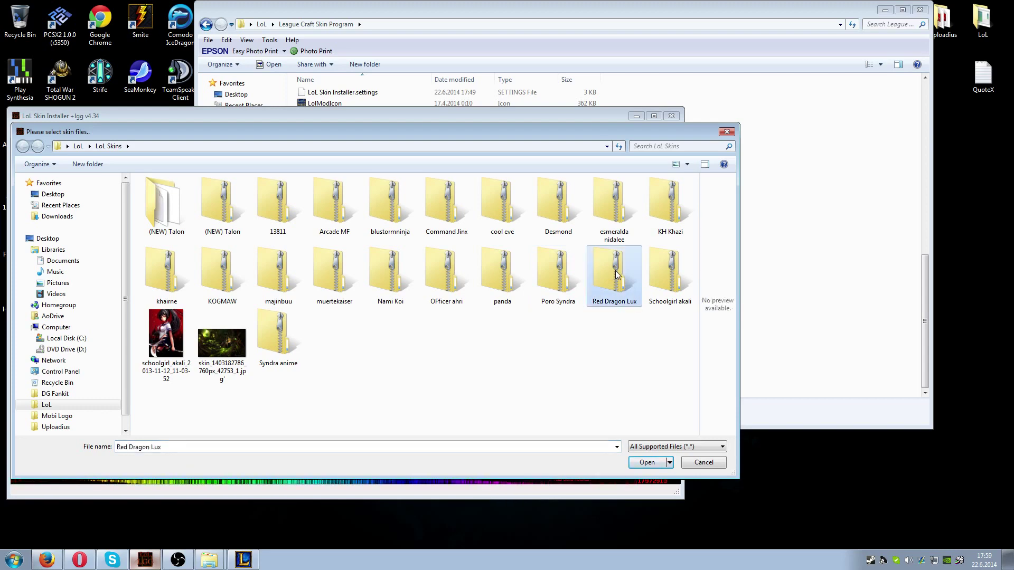
key(Return)
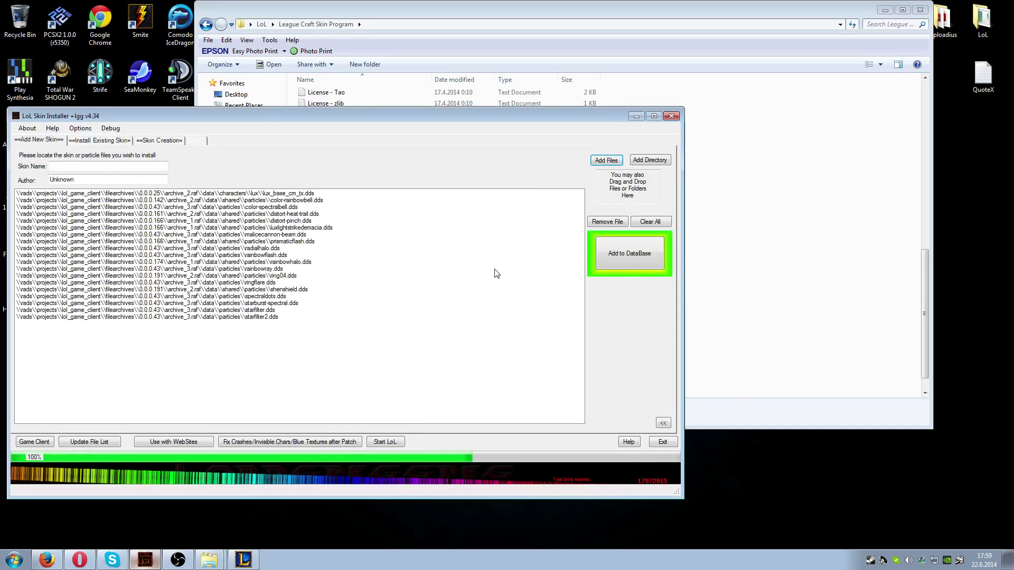
drag(565, 118, 580, 119)
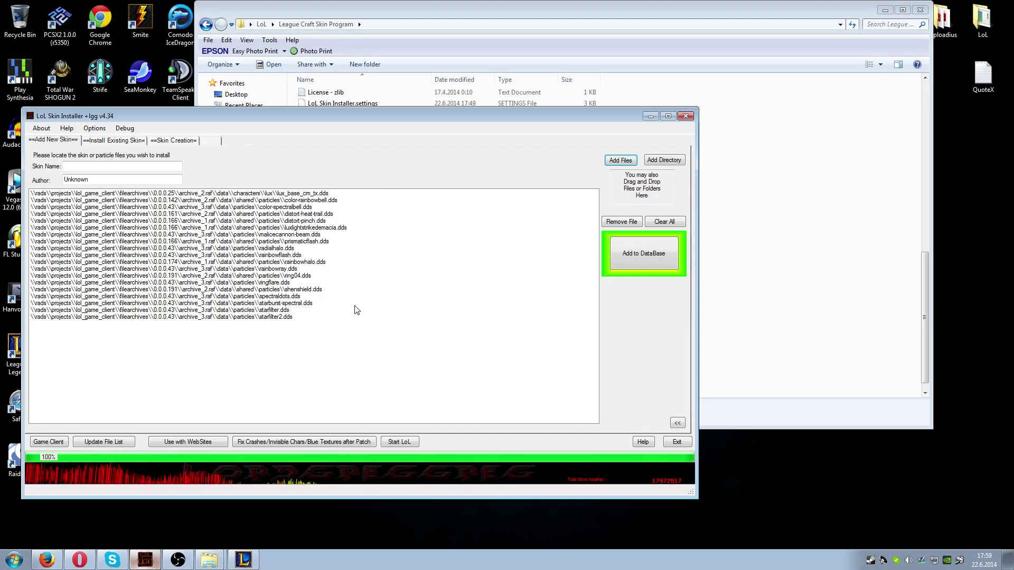
click(293, 251)
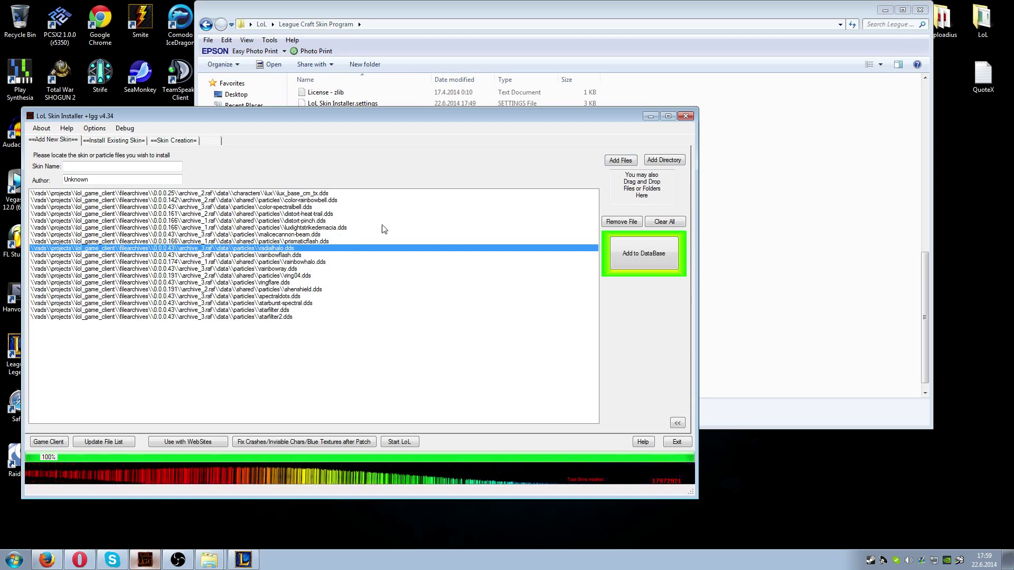
click(357, 194)
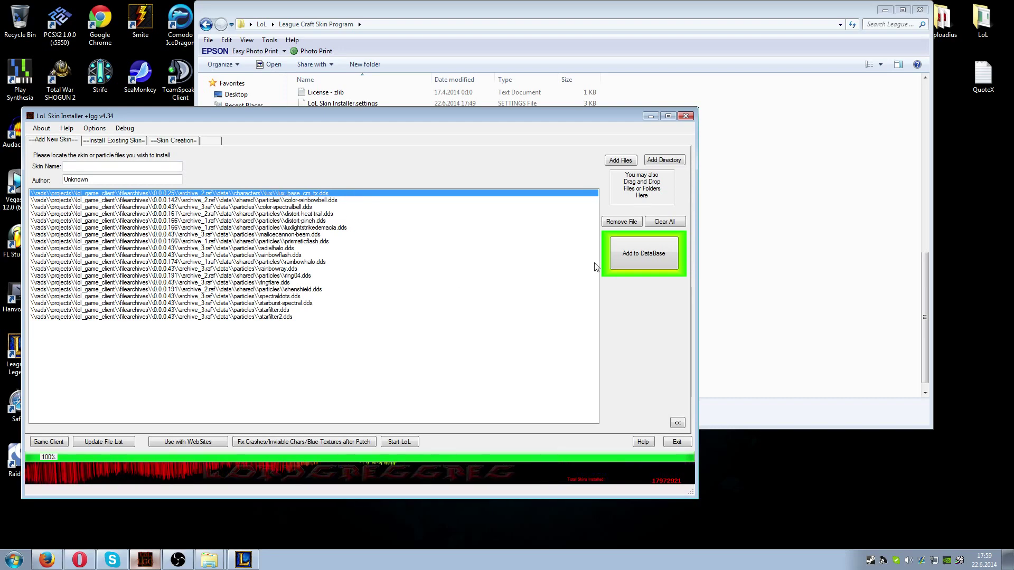
- Add the loaded files to the database under the name RedDragonLux
click(665, 255)
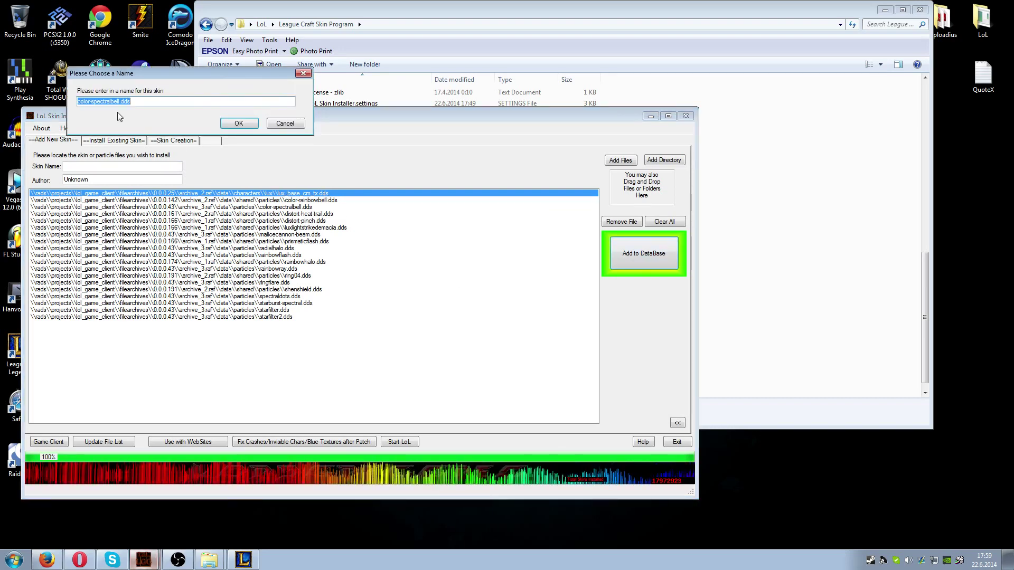
key(BackSpace)
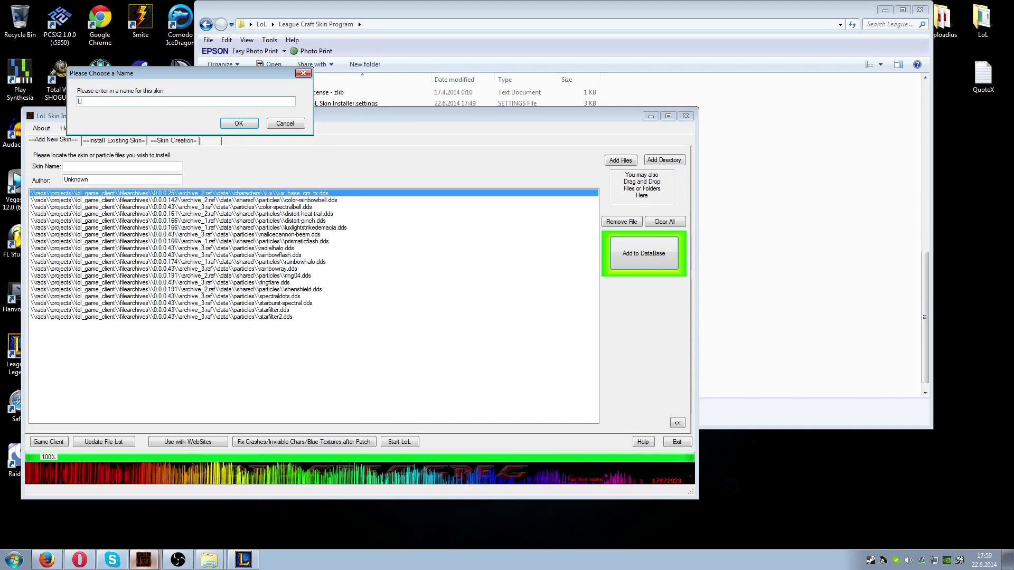
text(RedDragonLux)
key(Return)
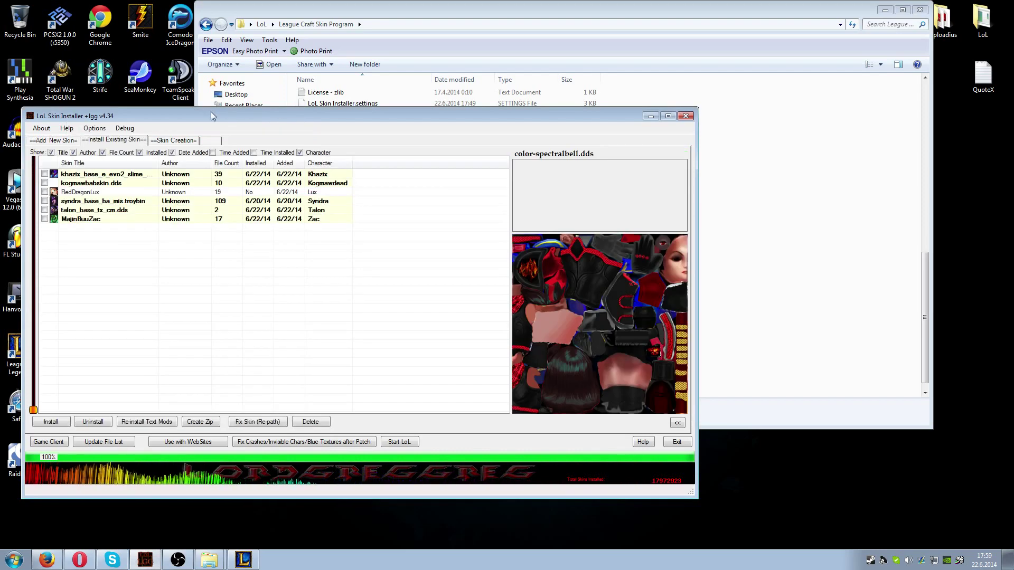
- Enlarge the skin list rows to show icons and tick RedDragonLux for installation
mouse_move(105, 213)
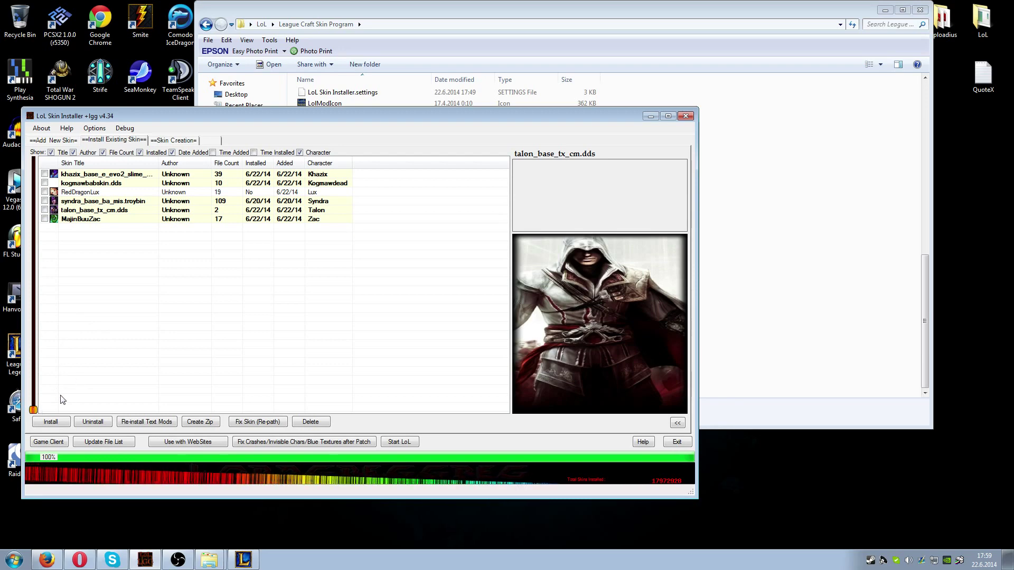
drag(32, 410, 33, 342)
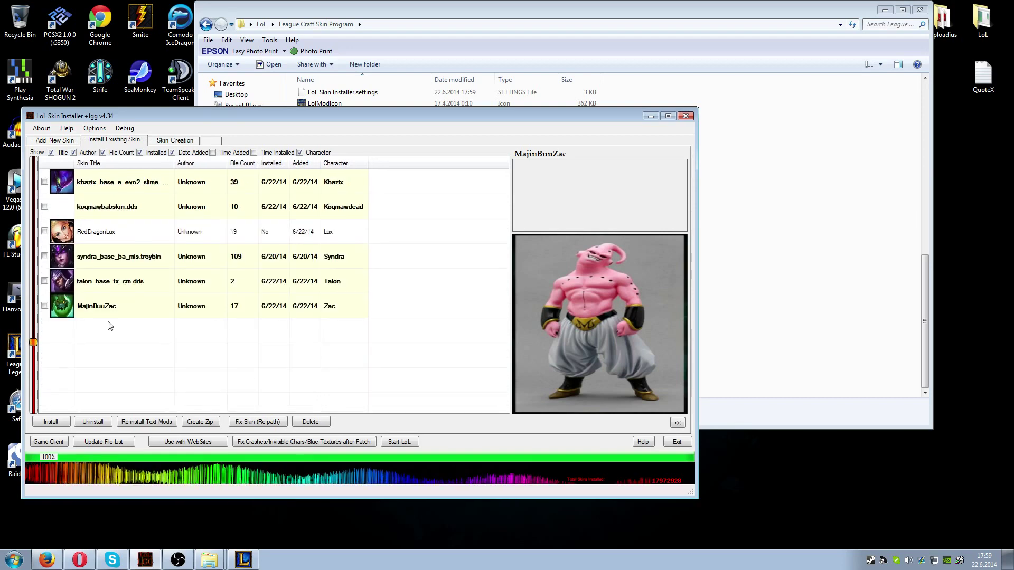
click(45, 232)
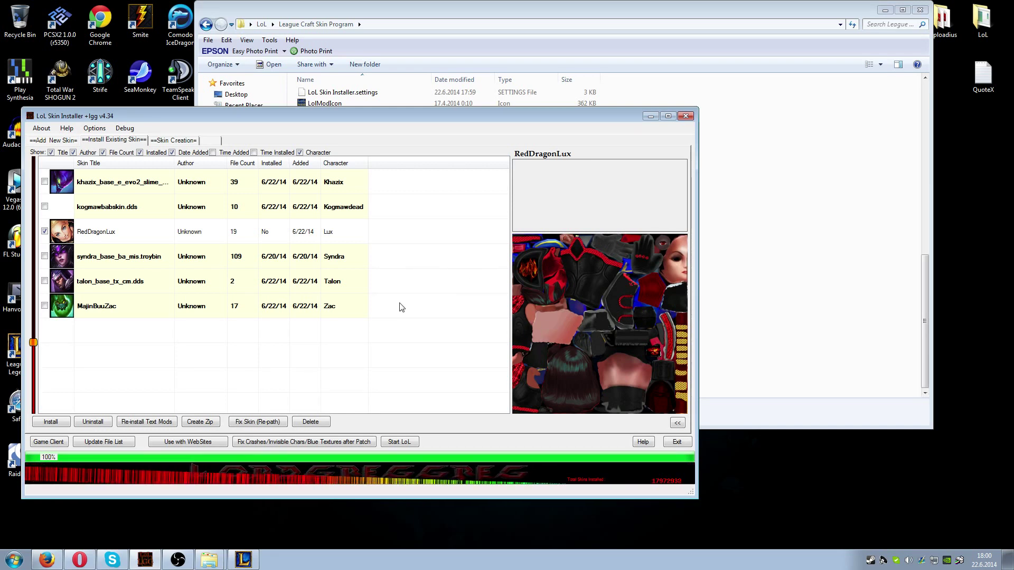
click(297, 312)
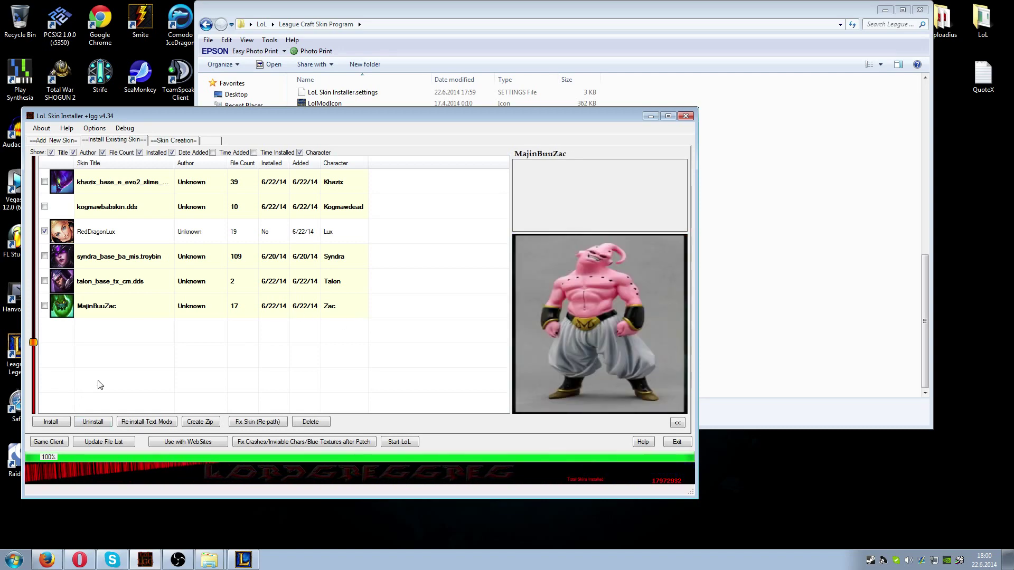
click(493, 229)
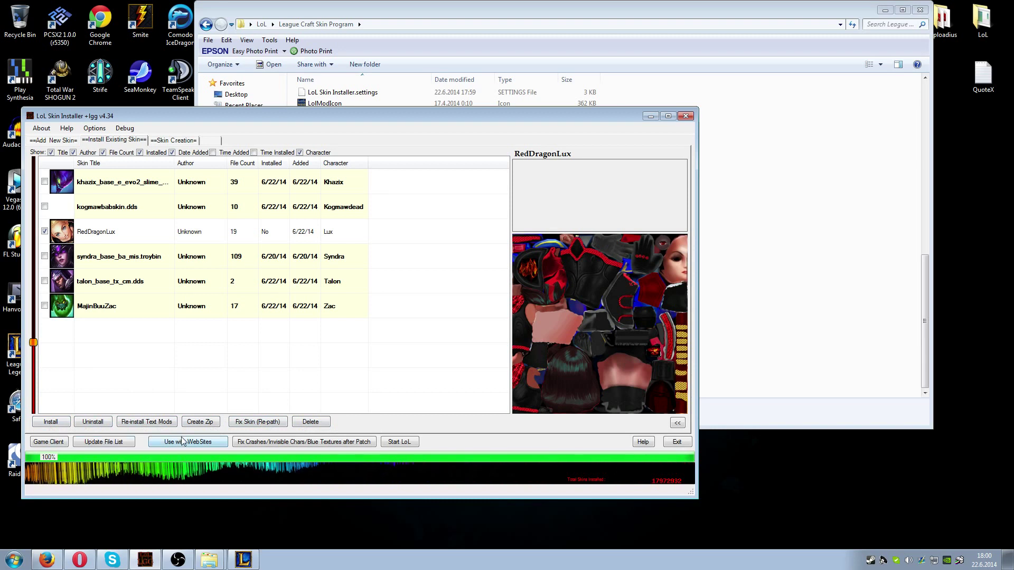
click(41, 423)
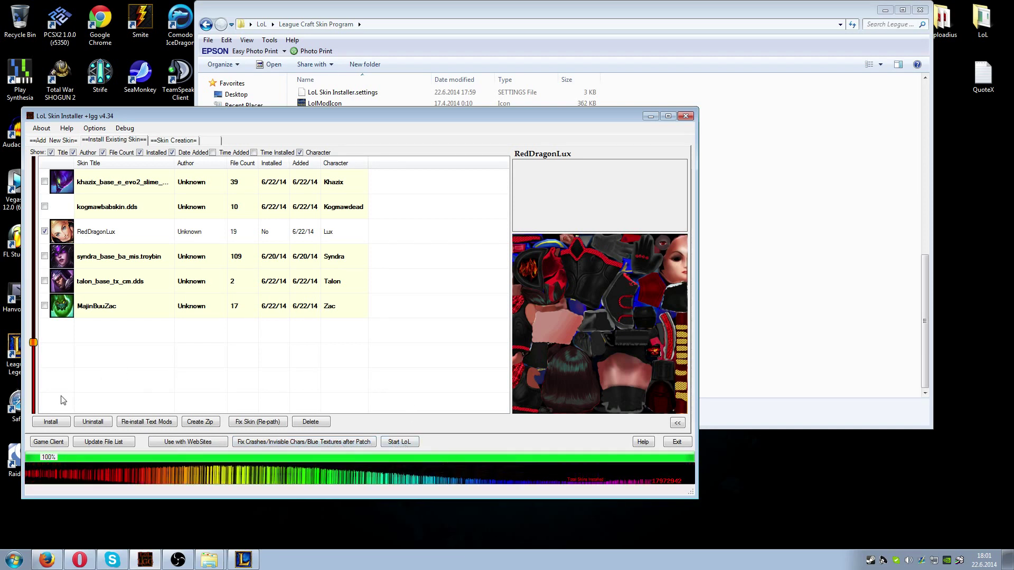
- Install RedDragonLux over Lux's Default skin and dismiss the Install Complete message
click(51, 422)
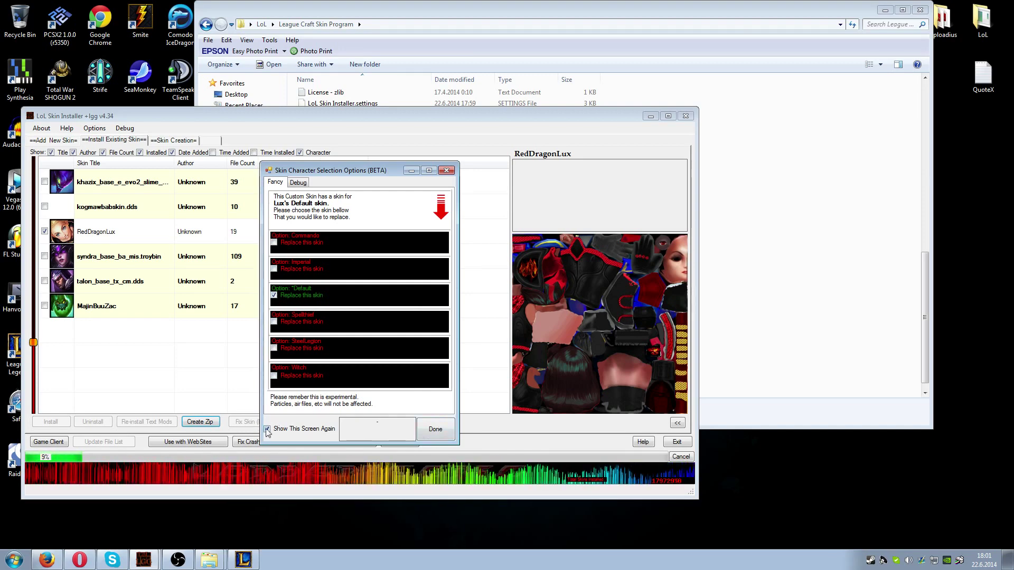
click(435, 429)
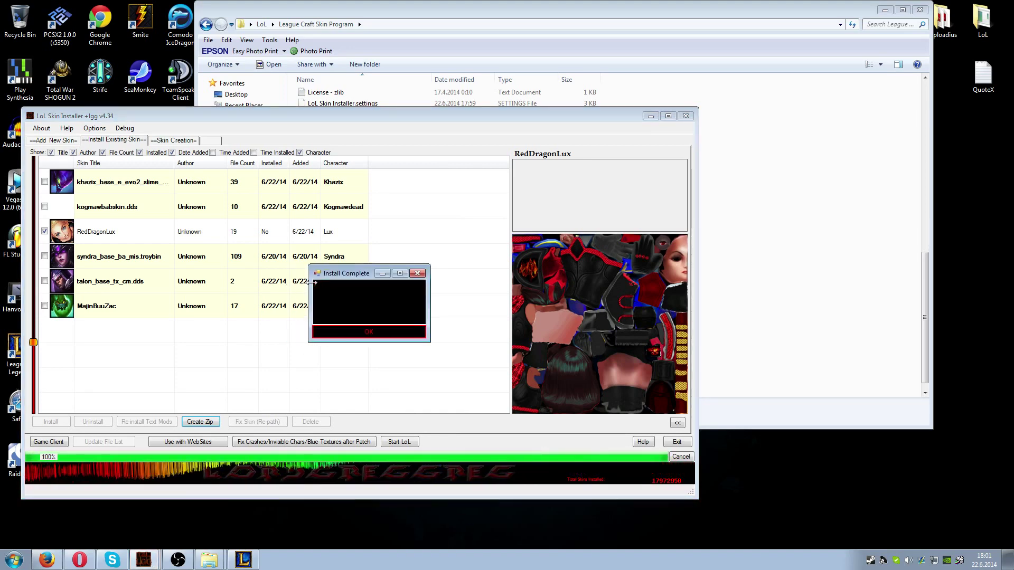
click(405, 301)
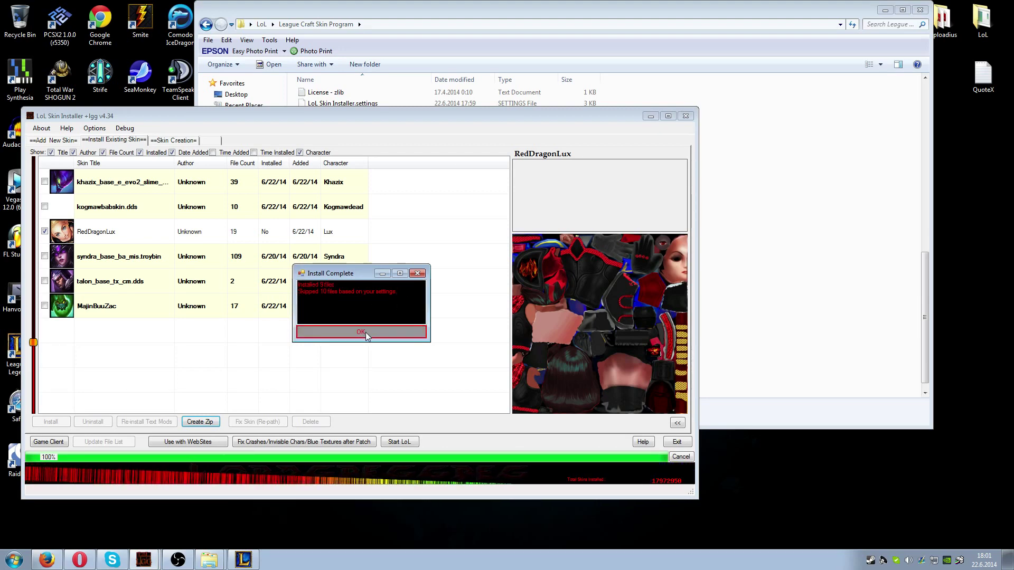
click(365, 331)
click(44, 256)
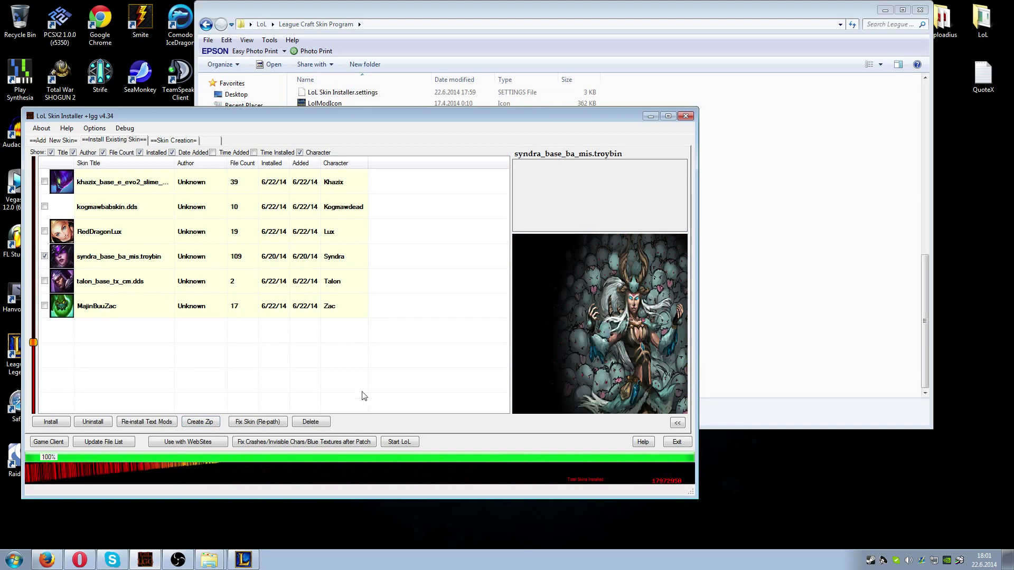